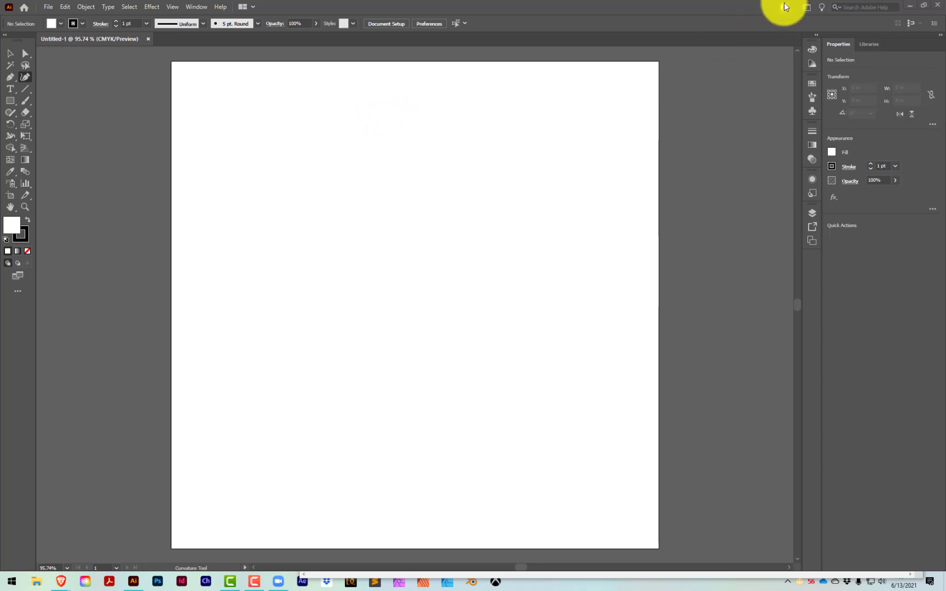
# Switch the workspace from Essentials Classic to Printing and Proofing
pyautogui.click(808, 7)
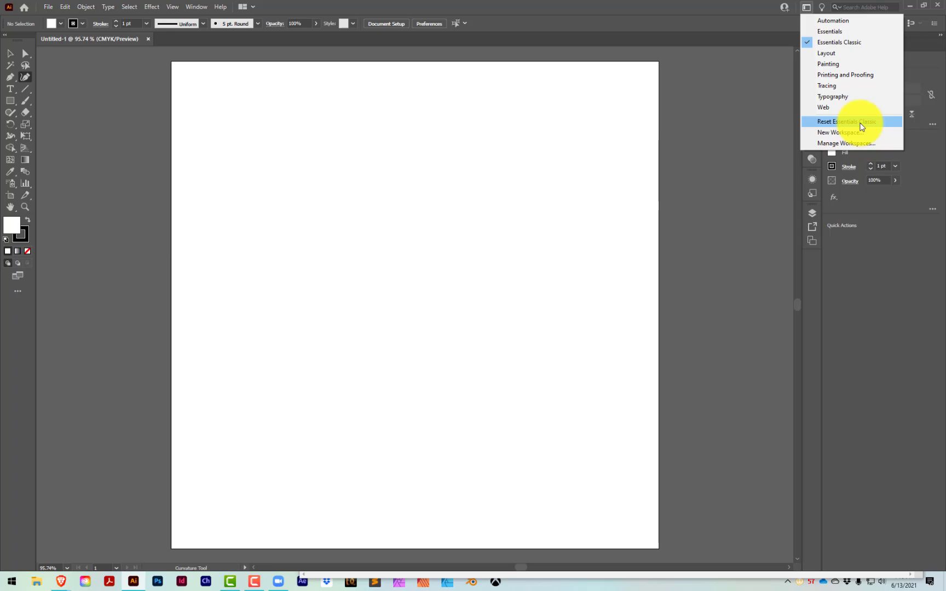
pyautogui.click(870, 74)
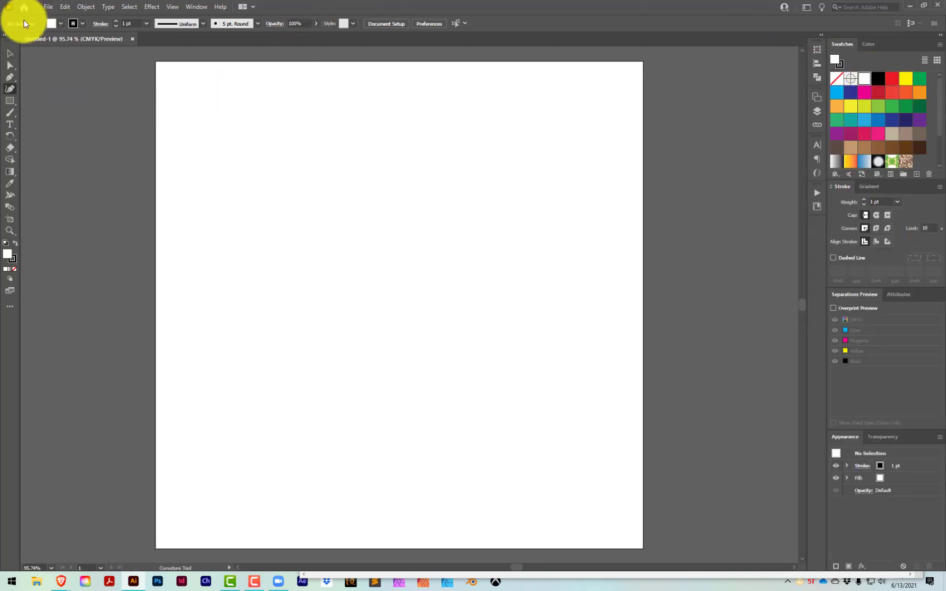
# Choose New Toolbar from the All Tools drawer menu to get the naming dialog
pyautogui.click(12, 309)
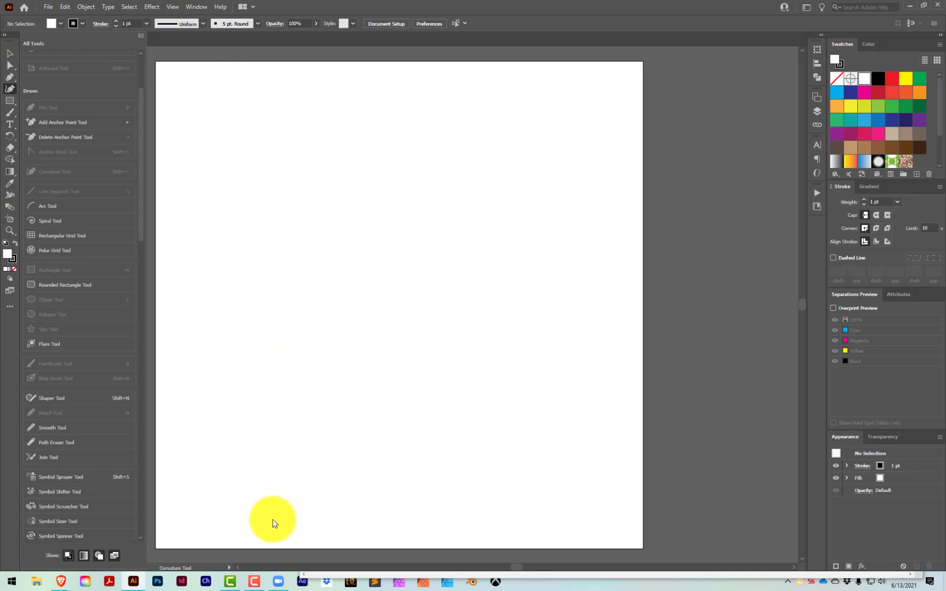
pyautogui.click(144, 36)
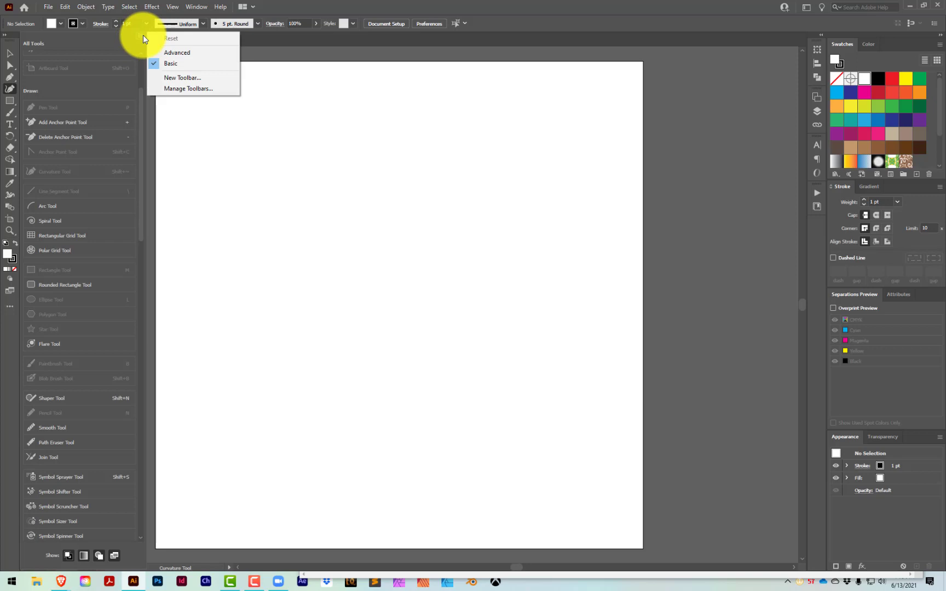
pyautogui.click(193, 80)
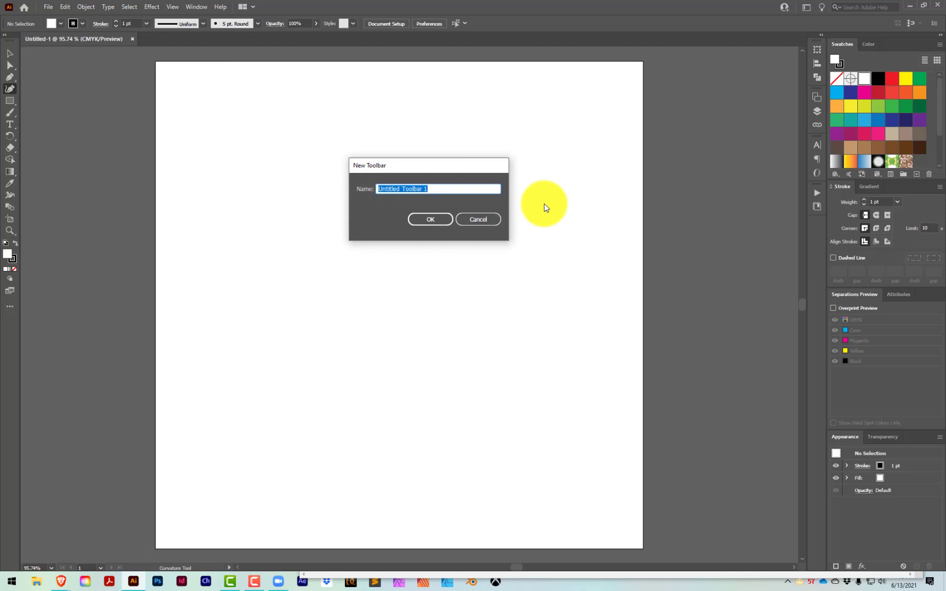
# Name the new toolbar 'Demonstration' and drag it onto the artboard
pyautogui.write('Demonstration')
pyautogui.click(430, 219)
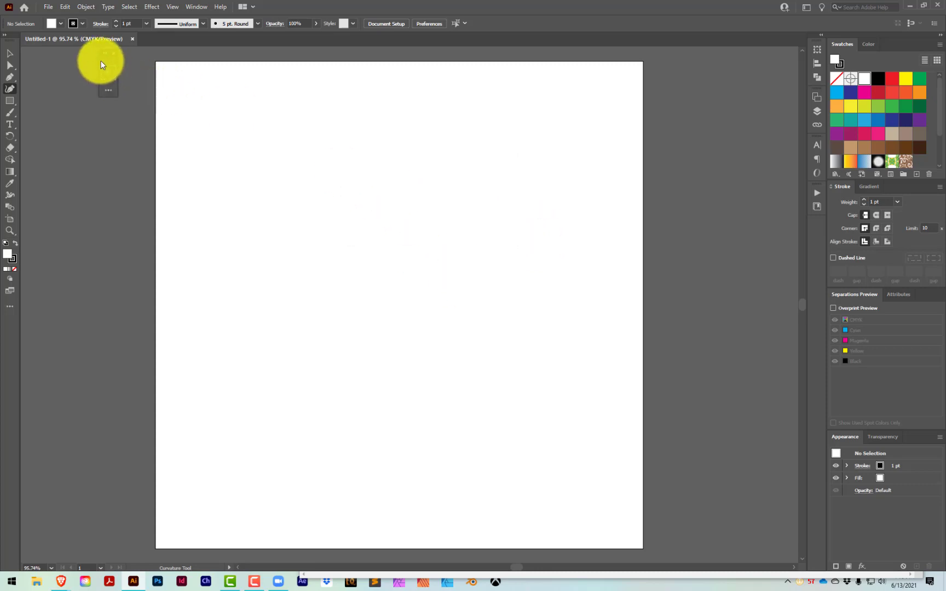
pyautogui.moveTo(100, 64); pyautogui.dragTo(308, 122)
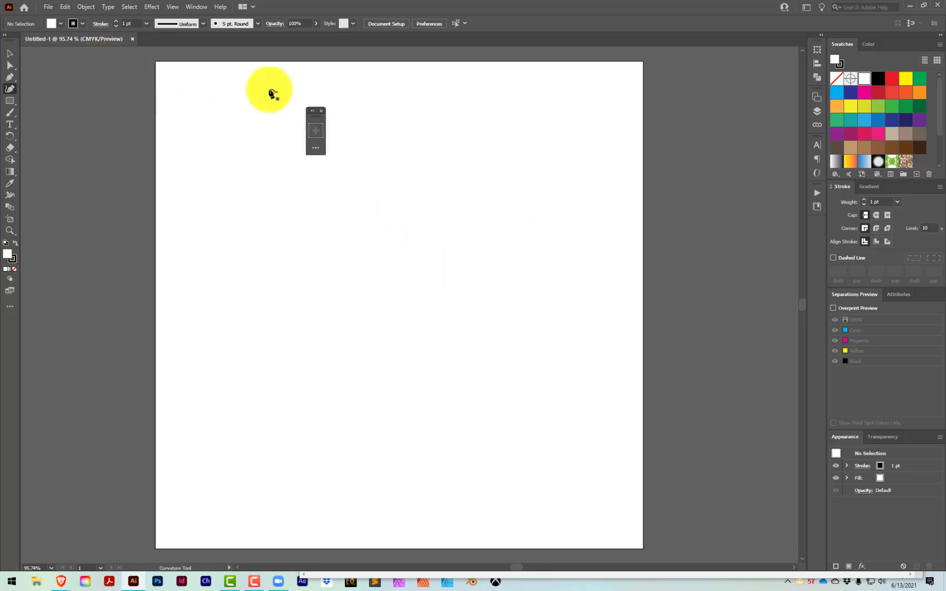
# Add the Selection, Direct Selection and Curvature tools to the Demonstration toolbar from All Tools
pyautogui.click(319, 154)
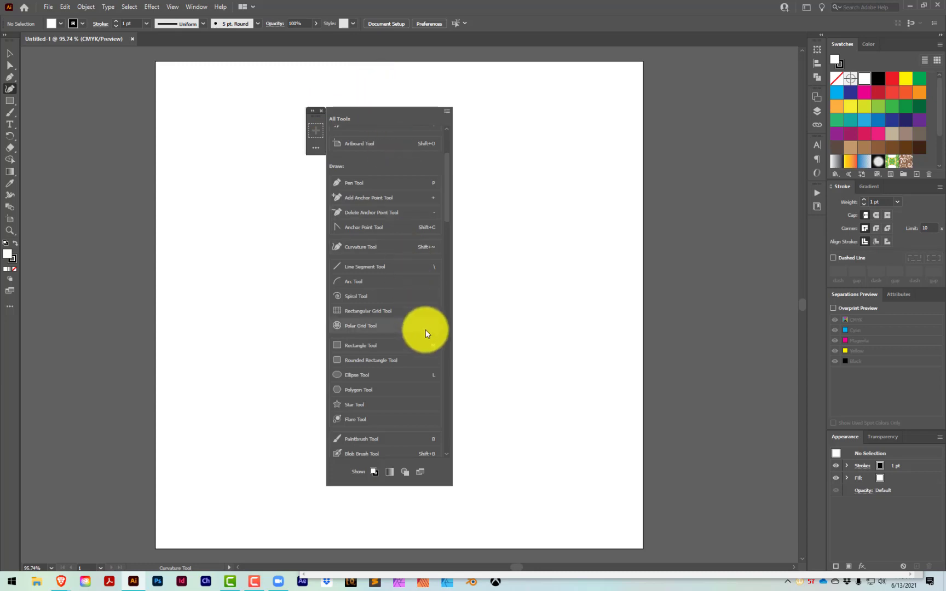
pyautogui.scroll(3, 446, 137)
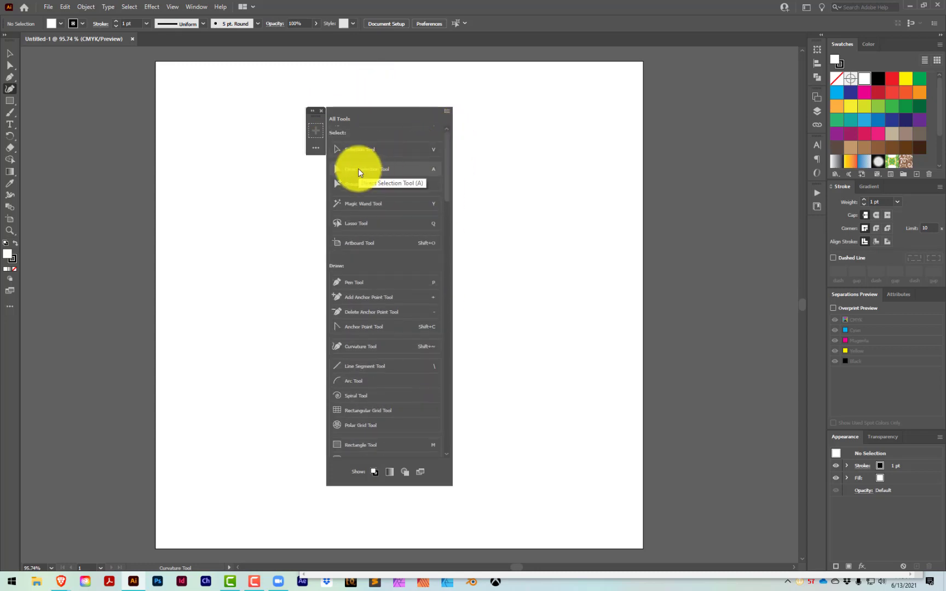
pyautogui.moveTo(357, 149); pyautogui.dragTo(315, 132)
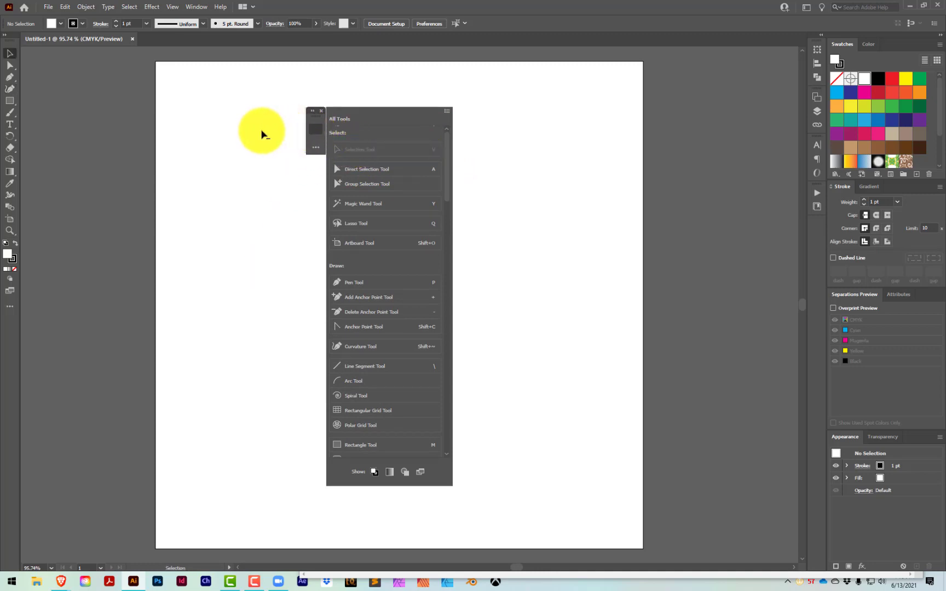
pyautogui.moveTo(316, 129)
pyautogui.mouseDown()
pyautogui.moveTo(380, 145)
pyautogui.moveTo(316, 133)
pyautogui.mouseUp()
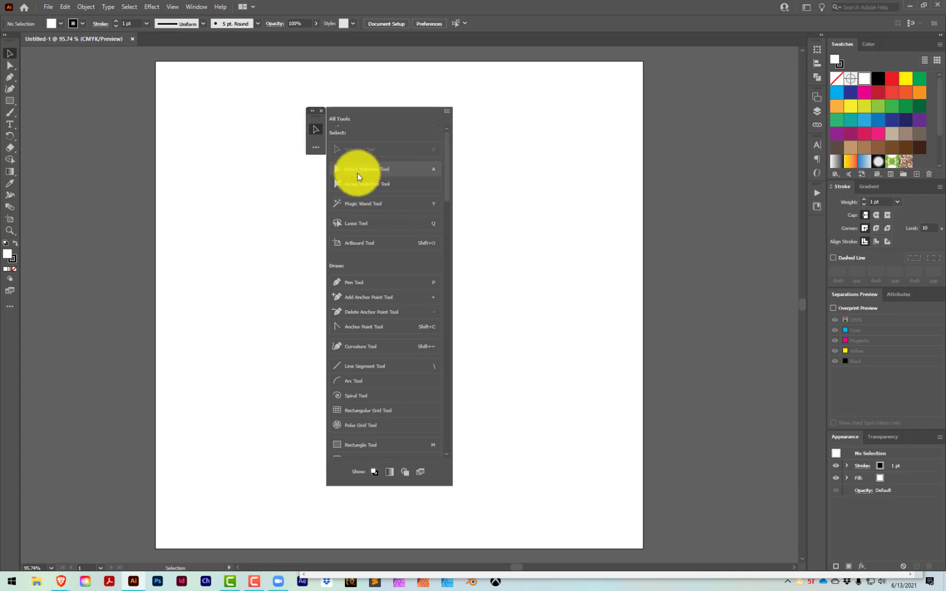
pyautogui.moveTo(342, 161); pyautogui.dragTo(322, 130)
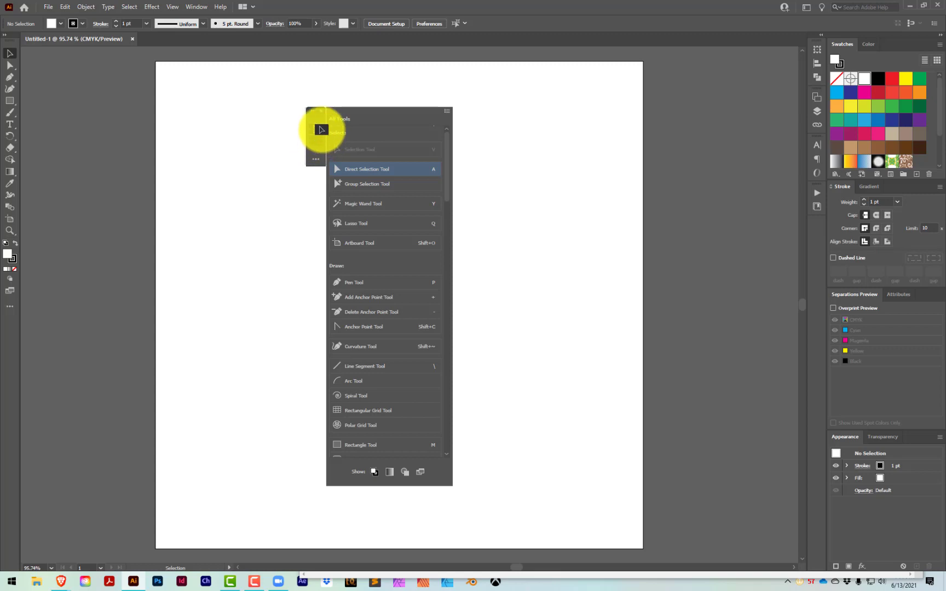
pyautogui.moveTo(322, 129); pyautogui.dragTo(322, 130)
pyautogui.moveTo(322, 130); pyautogui.dragTo(317, 140)
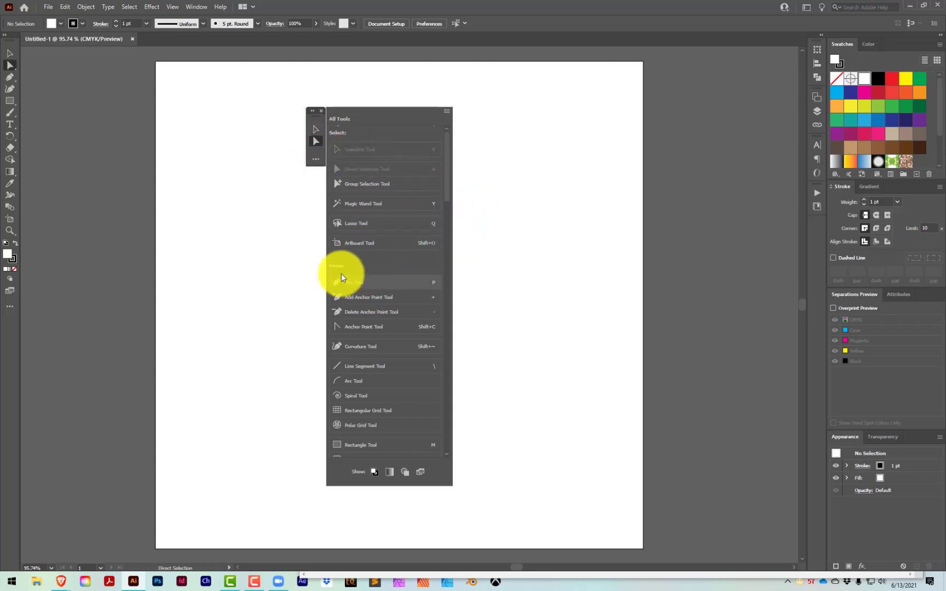
pyautogui.moveTo(338, 347); pyautogui.dragTo(317, 154)
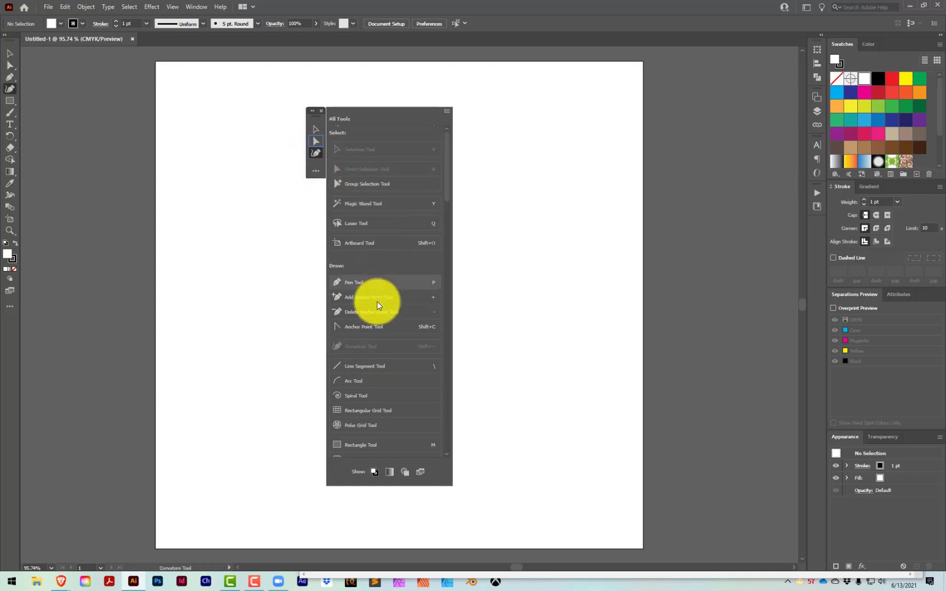
# Add the Rotate and Scale tools to the Demonstration toolbar, then close the All Tools list
pyautogui.scroll(-10, 413, 422)
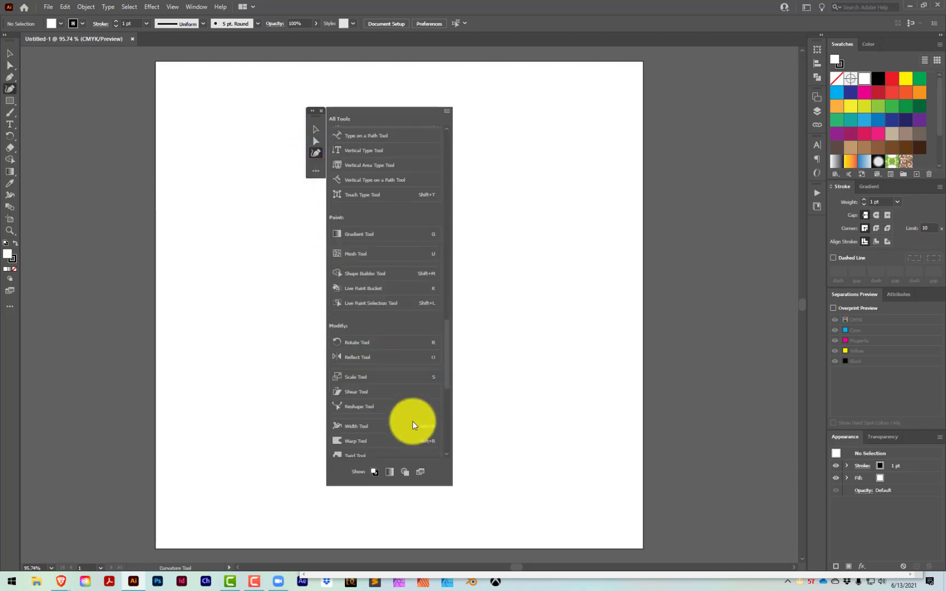
pyautogui.scroll(-8, 413, 421)
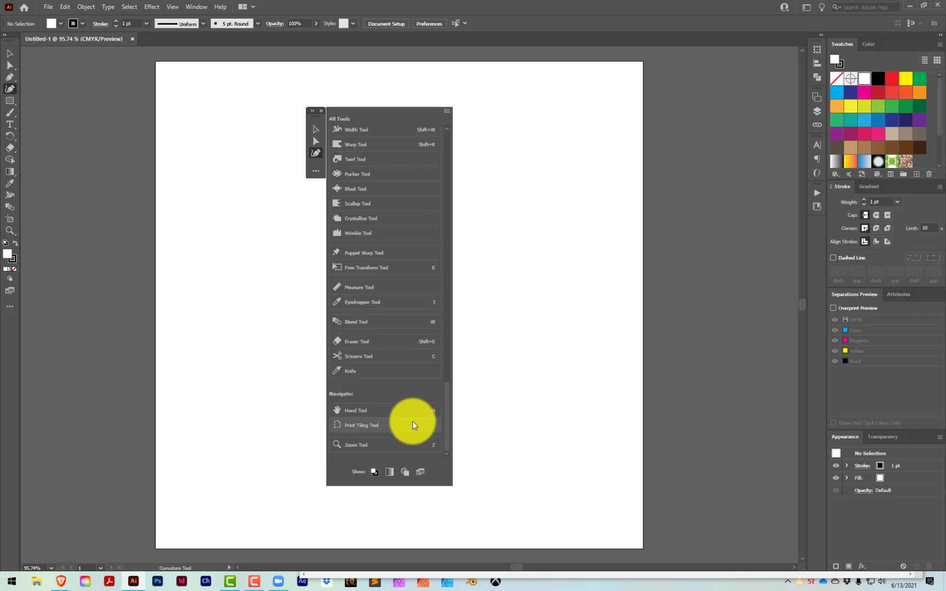
pyautogui.scroll(12, 412, 422)
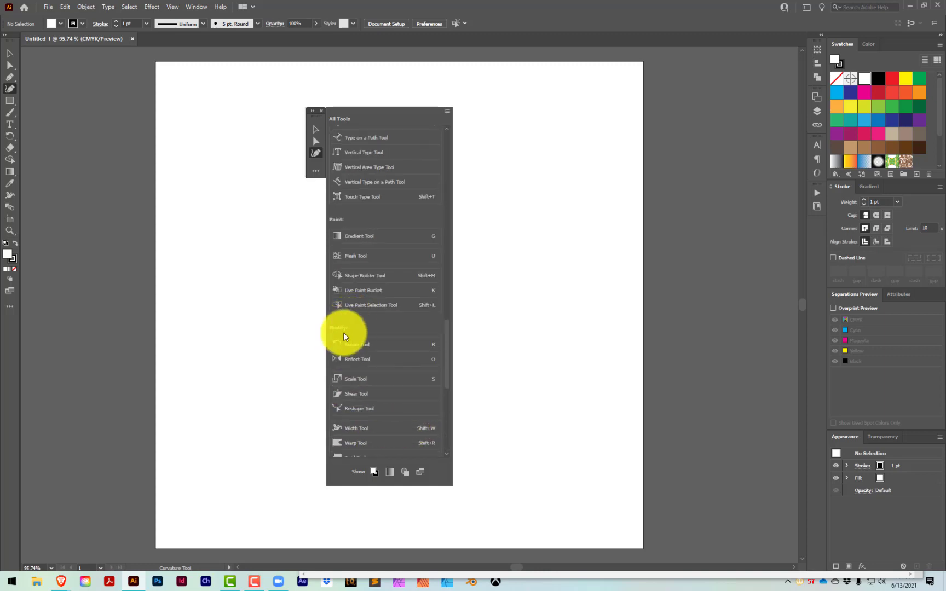
pyautogui.moveTo(334, 345); pyautogui.dragTo(317, 163)
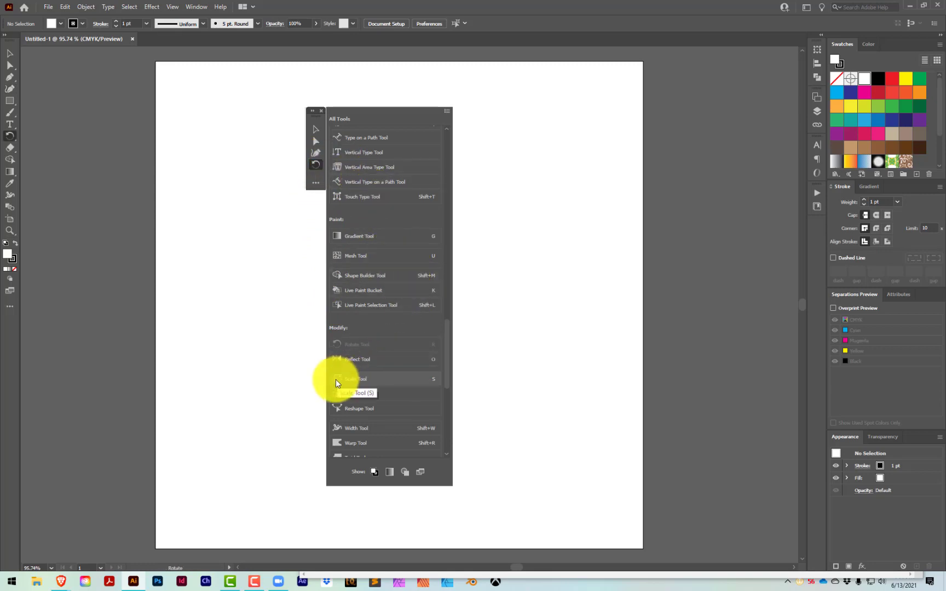
pyautogui.moveTo(336, 379); pyautogui.dragTo(314, 178)
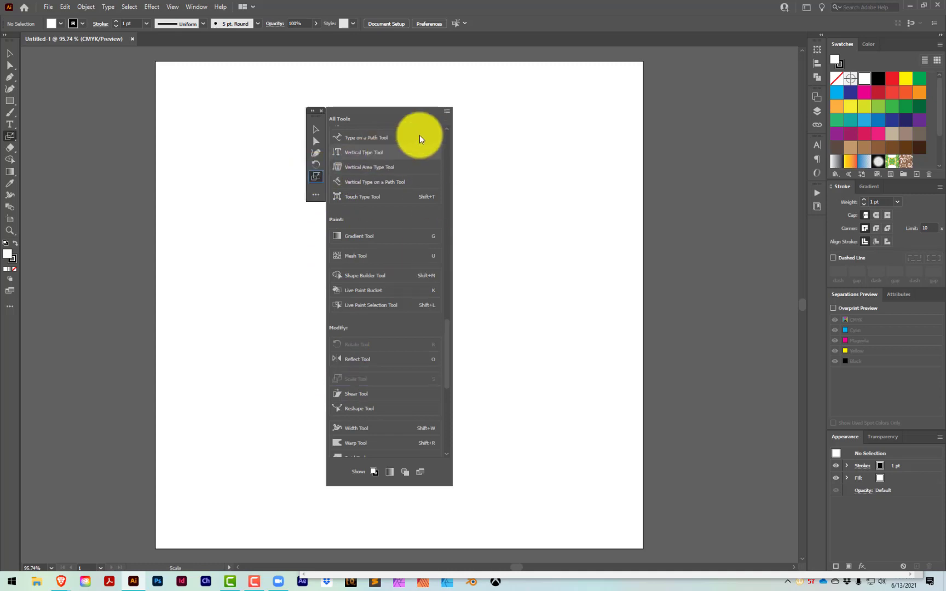
pyautogui.click(460, 86)
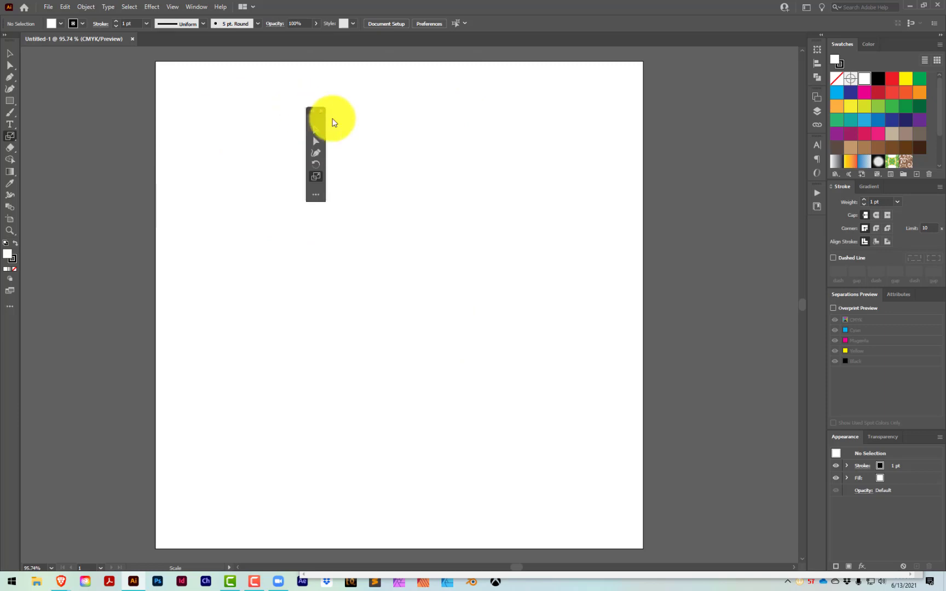
# Move the Demonstration toolbar beside the main tools and try its Curvature and Scale tools
pyautogui.moveTo(318, 126); pyautogui.dragTo(135, 82)
pyautogui.click(131, 94)
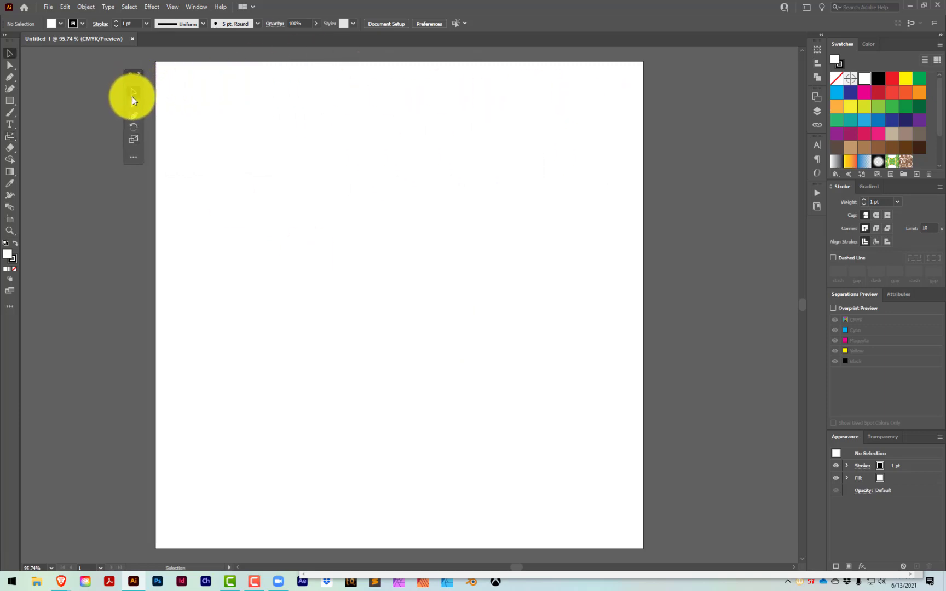
pyautogui.click(133, 115)
pyautogui.click(133, 138)
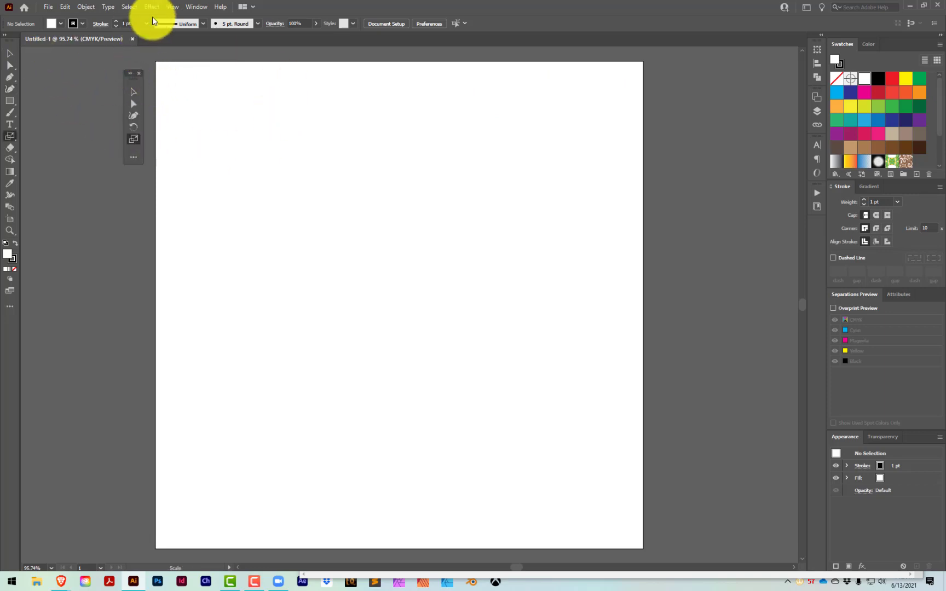
# Open the saved Betsy's Tools and Path Editing Tools toolbars, placing the latter beside the others
pyautogui.click(198, 8)
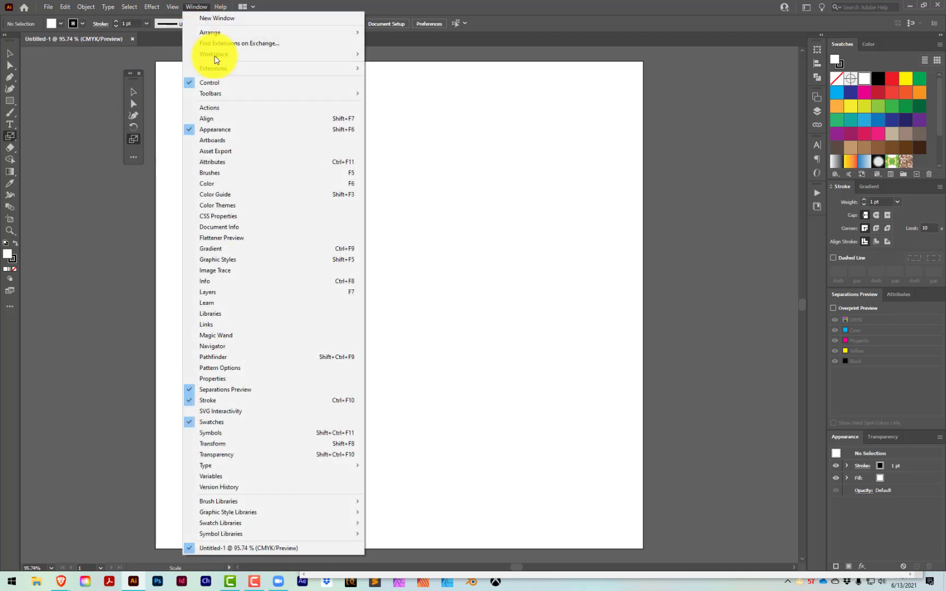
pyautogui.moveTo(227, 94)
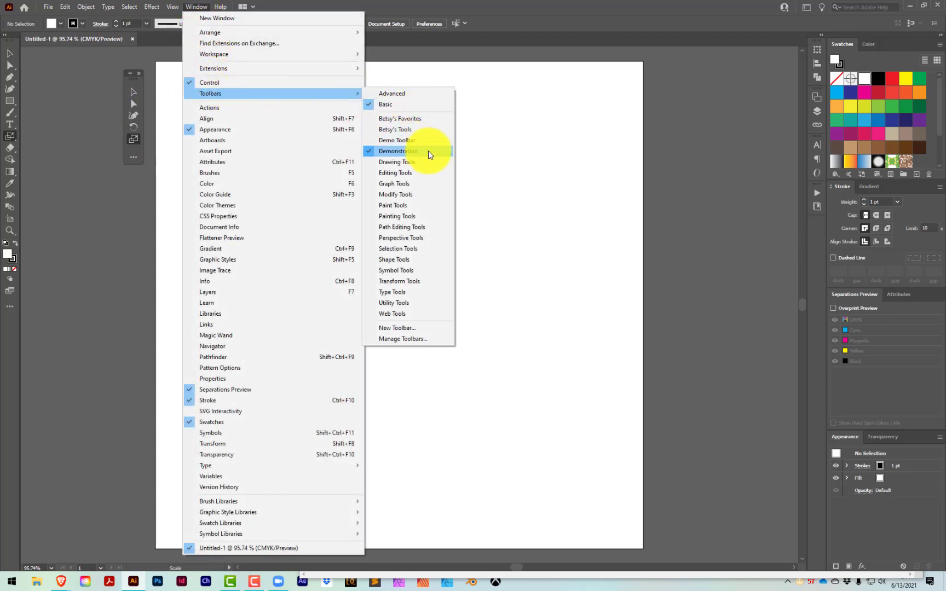
pyautogui.click(430, 130)
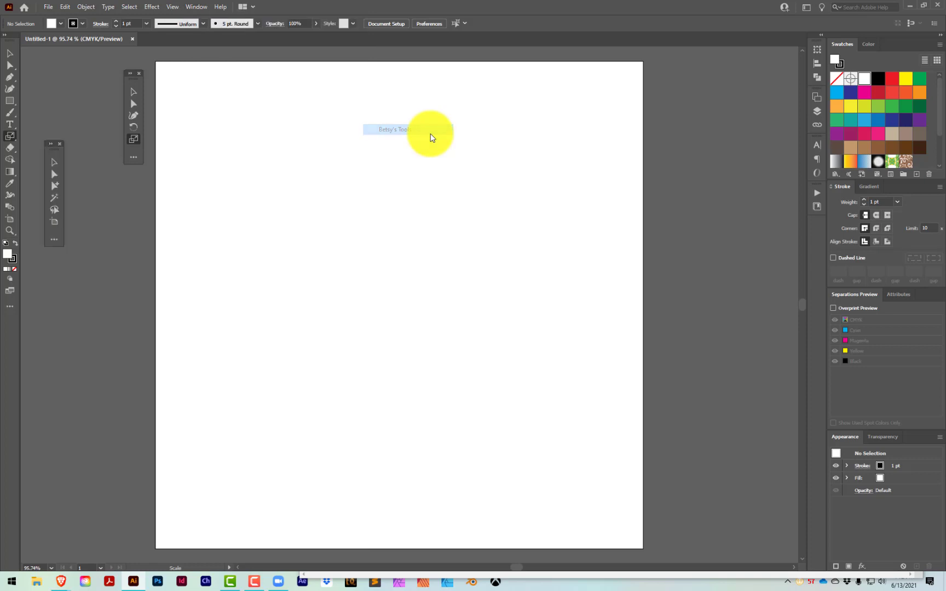
pyautogui.click(189, 7)
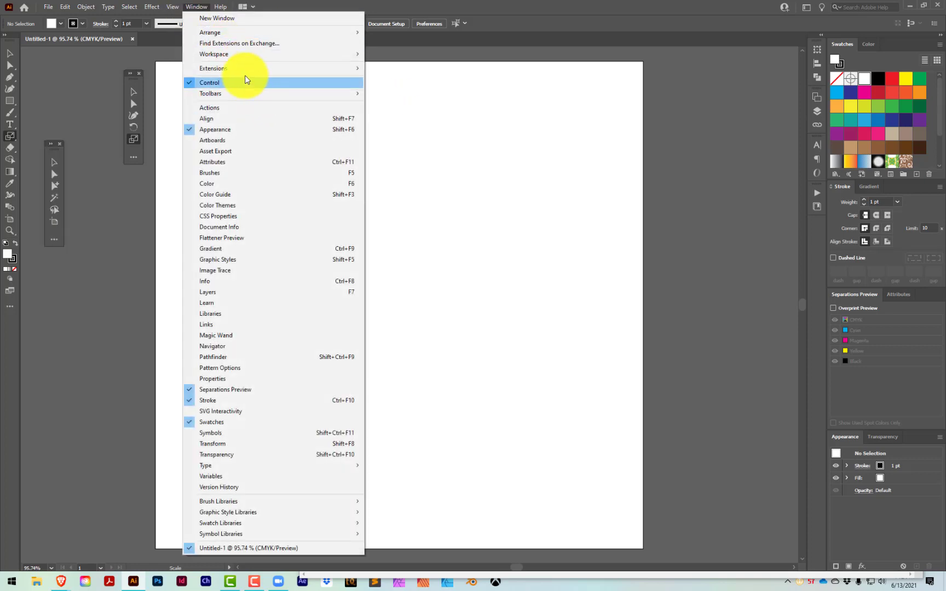
pyautogui.moveTo(239, 93)
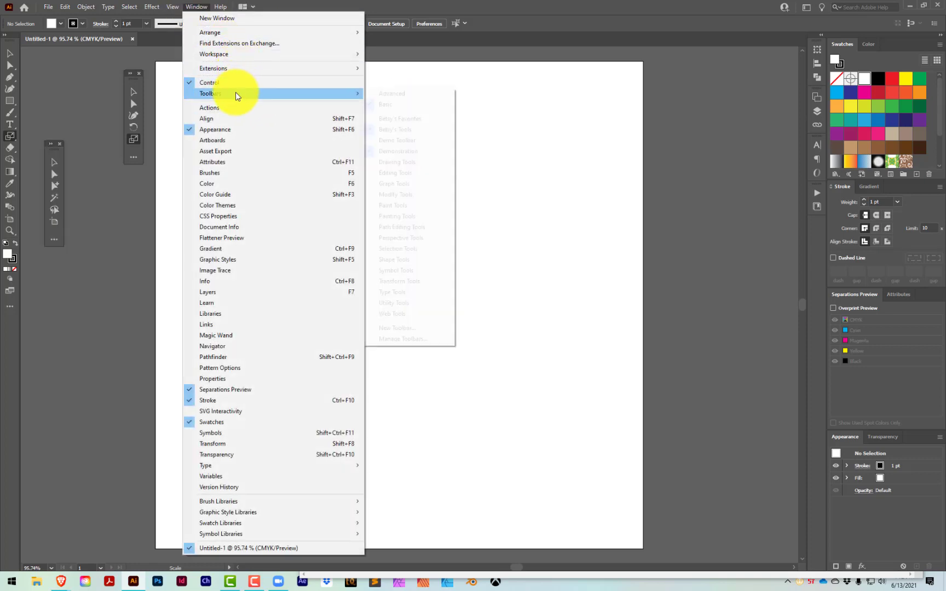
pyautogui.click(414, 225)
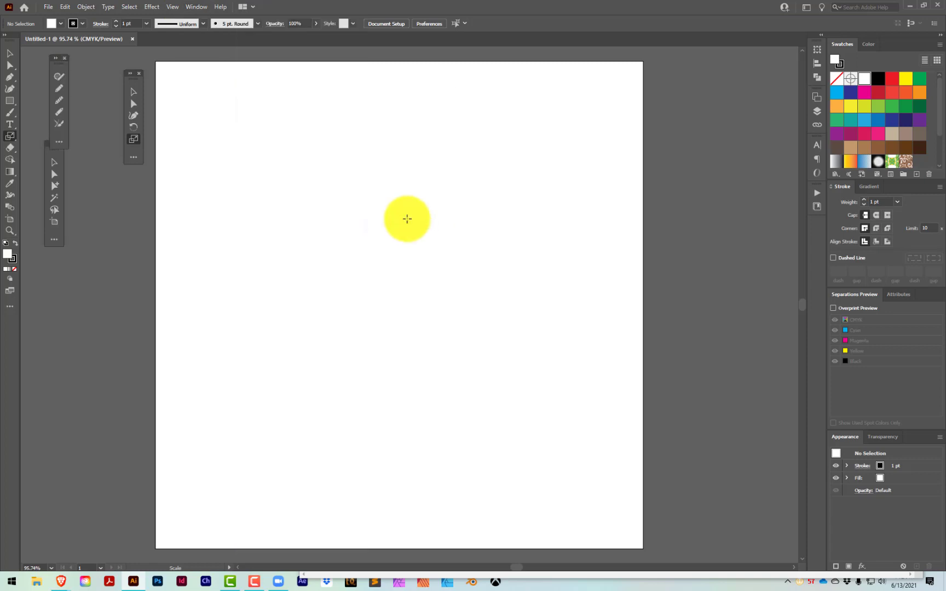
pyautogui.moveTo(62, 61); pyautogui.dragTo(106, 64)
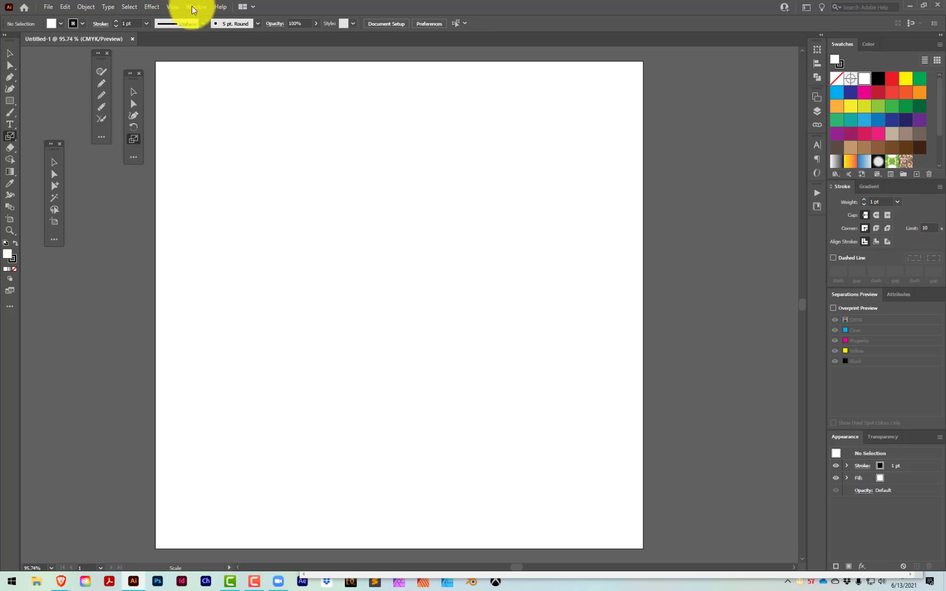
# Open Manage Toolbars and select the Web Tools toolbar
pyautogui.click(192, 7)
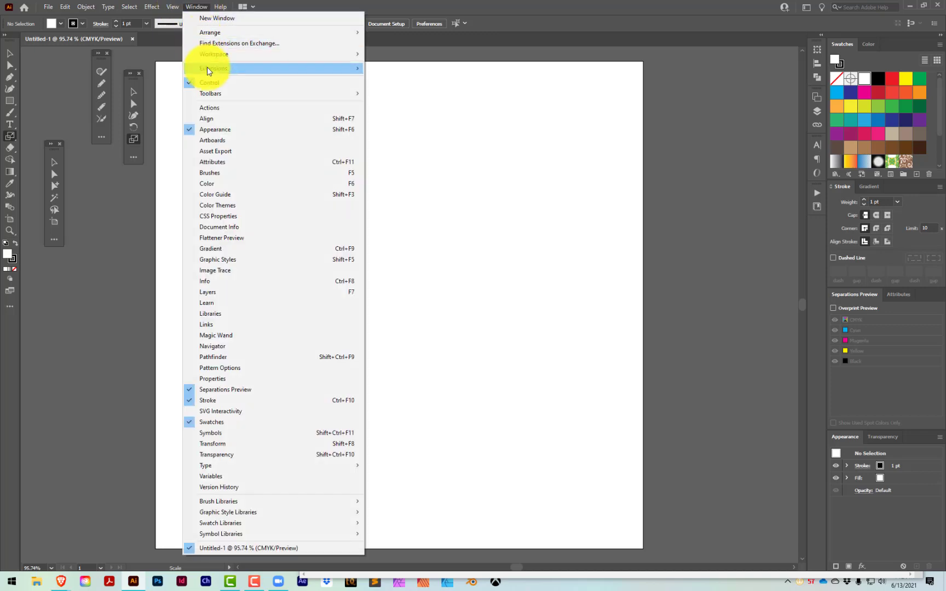
pyautogui.moveTo(207, 100)
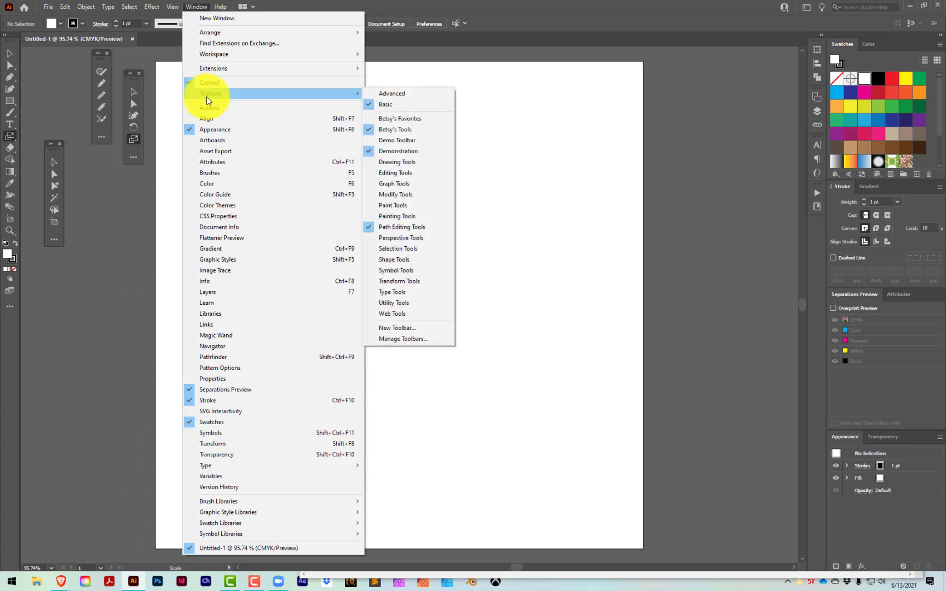
pyautogui.click(419, 339)
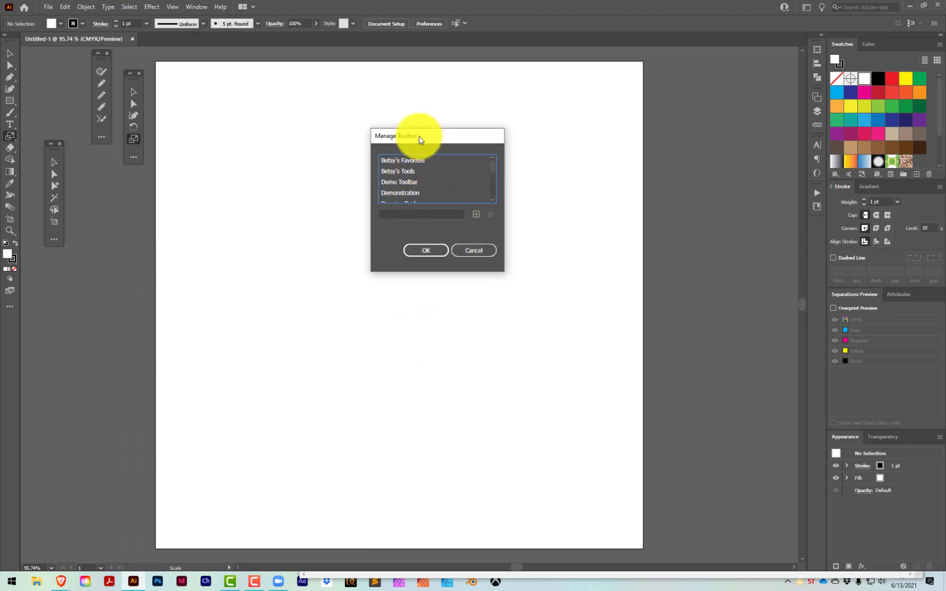
pyautogui.scroll(-8, 446, 186)
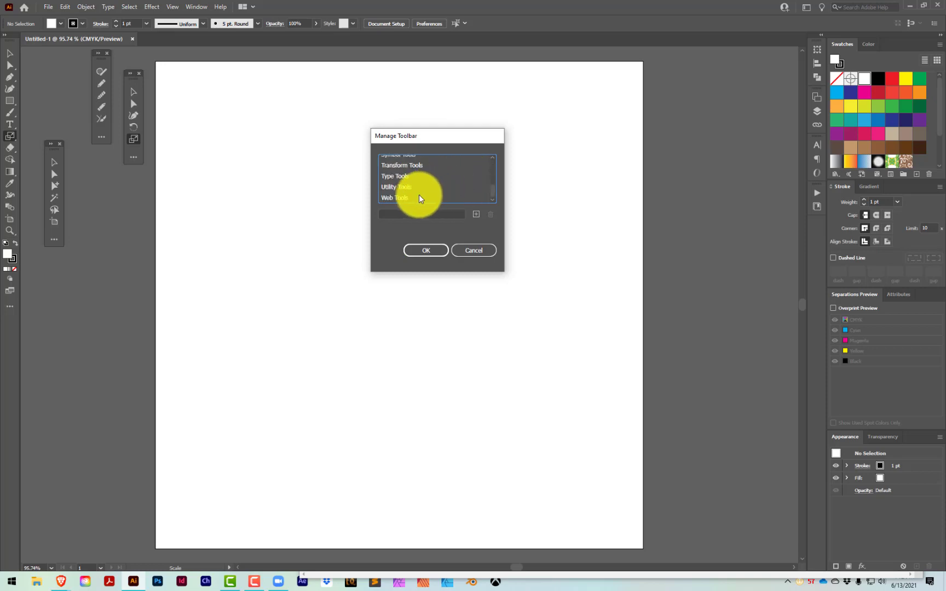
pyautogui.click(397, 197)
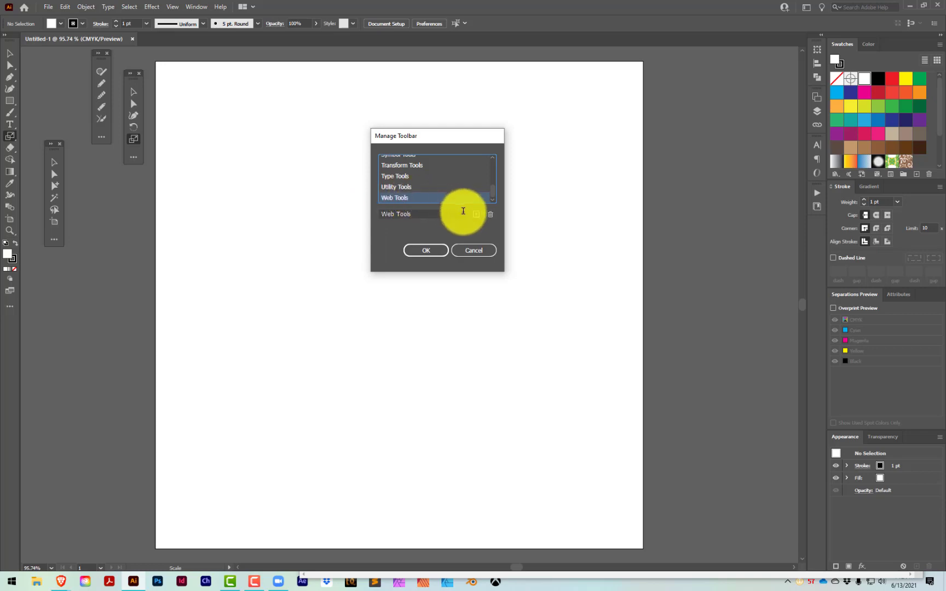
# Delete the eleven preset toolbars, Web Tools through Paint Tools, and confirm with OK
pyautogui.click(491, 215)
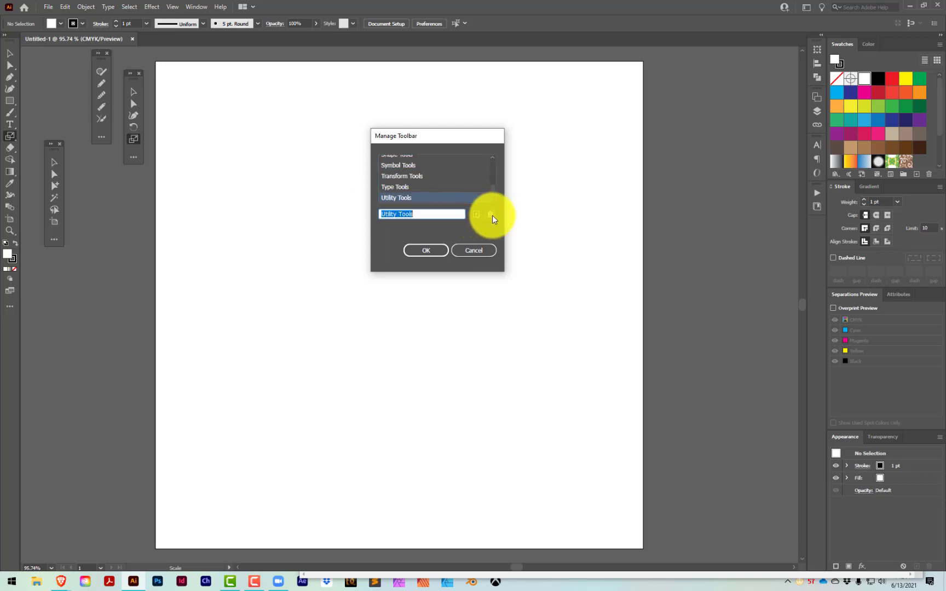
pyautogui.click(491, 215)
pyautogui.click(491, 215)
pyautogui.click(491, 216)
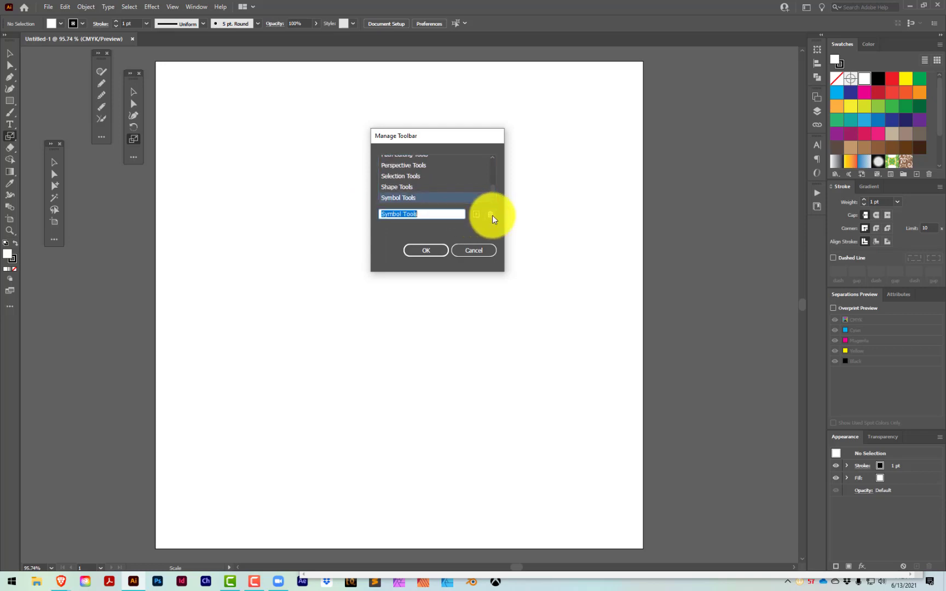
pyautogui.click(492, 215)
pyautogui.click(491, 216)
pyautogui.click(492, 215)
pyautogui.click(491, 215)
pyautogui.click(491, 215)
pyautogui.click(492, 216)
pyautogui.click(492, 216)
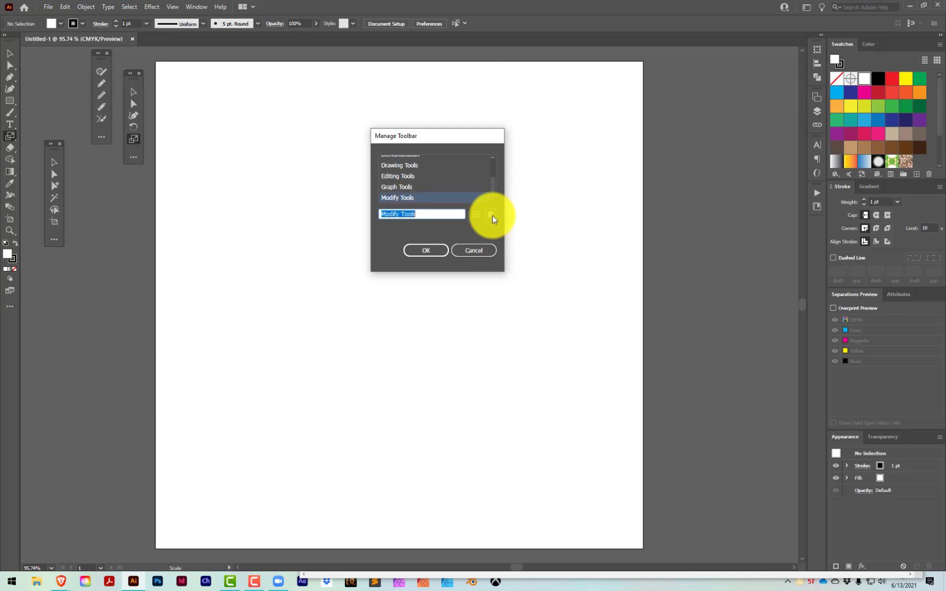
pyautogui.click(491, 215)
pyautogui.click(491, 215)
pyautogui.click(492, 215)
pyautogui.click(491, 215)
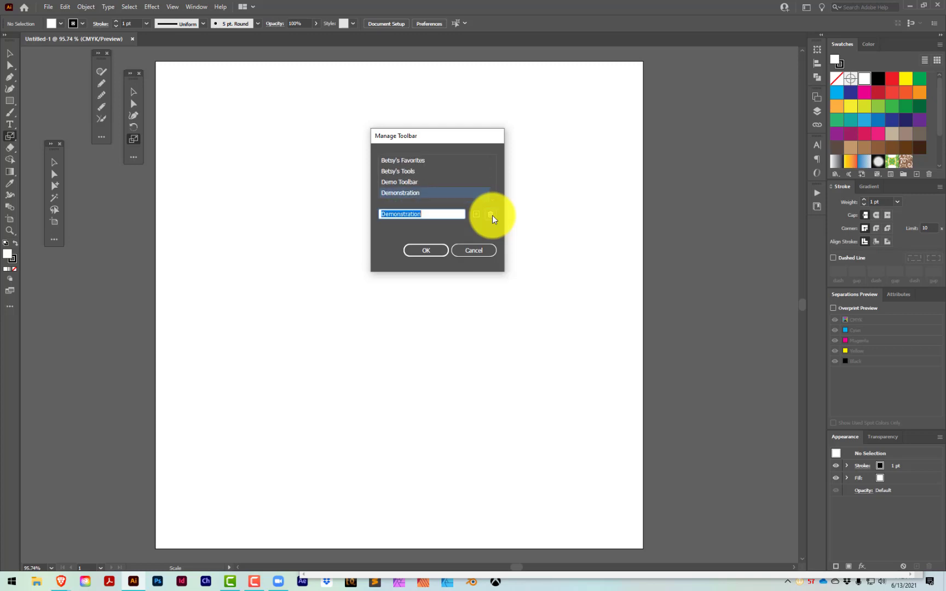
pyautogui.click(430, 250)
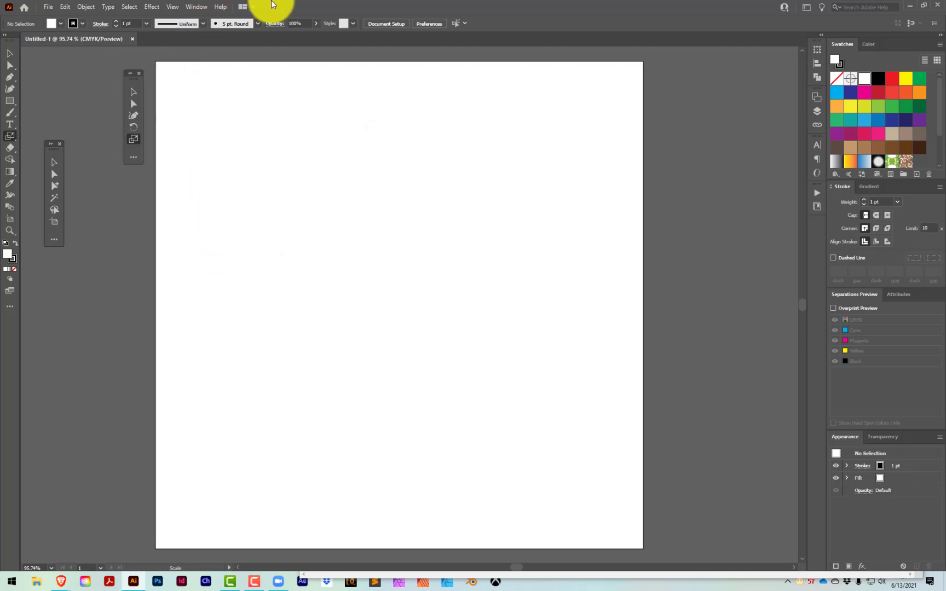
# Check the shortened Window > Toolbars list, then close it without changes
pyautogui.click(196, 7)
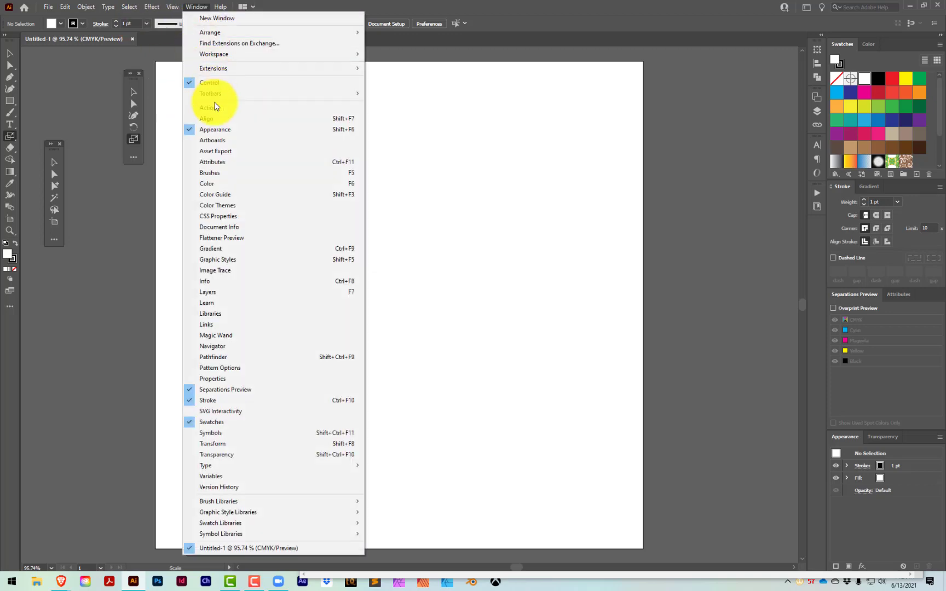
pyautogui.moveTo(313, 92)
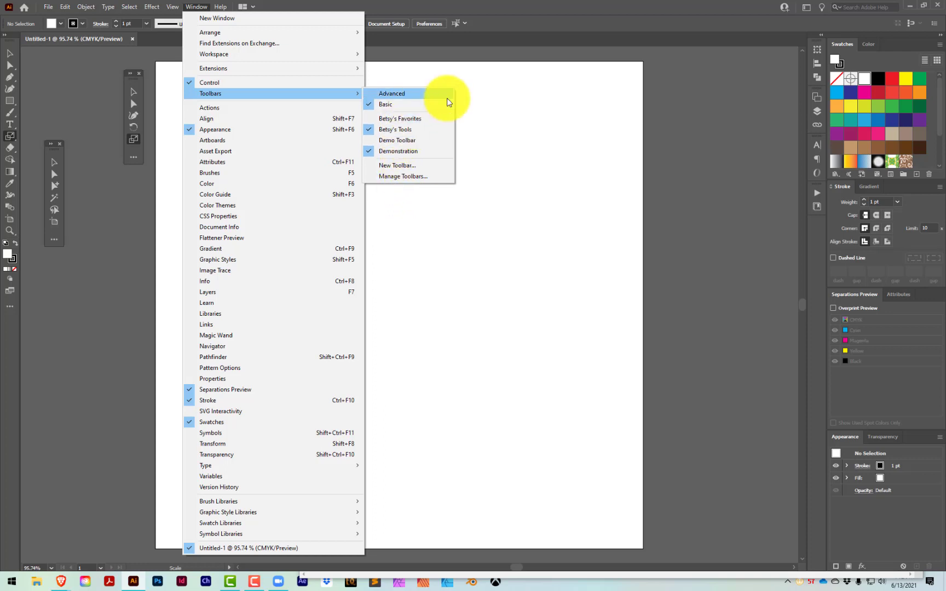
pyautogui.click(388, 49)
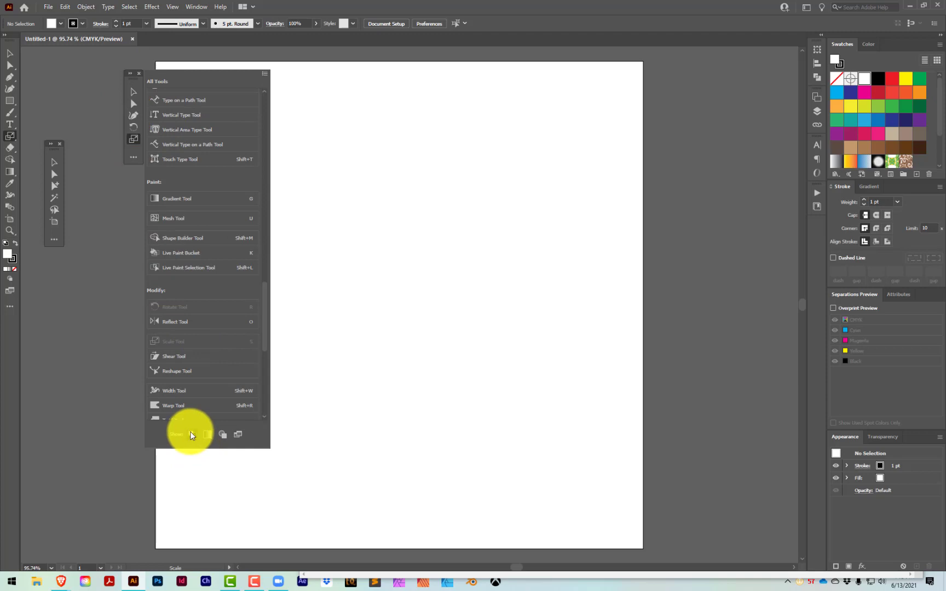
# Add fill and stroke controls to the toolbar, toggle them off, and remove the Scale tool
pyautogui.moveTo(134, 147); pyautogui.dragTo(137, 150)
pyautogui.click(208, 436)
pyautogui.moveTo(194, 437)
pyautogui.mouseDown()
pyautogui.moveTo(156, 158)
pyautogui.moveTo(130, 164)
pyautogui.moveTo(192, 433)
pyautogui.mouseUp()
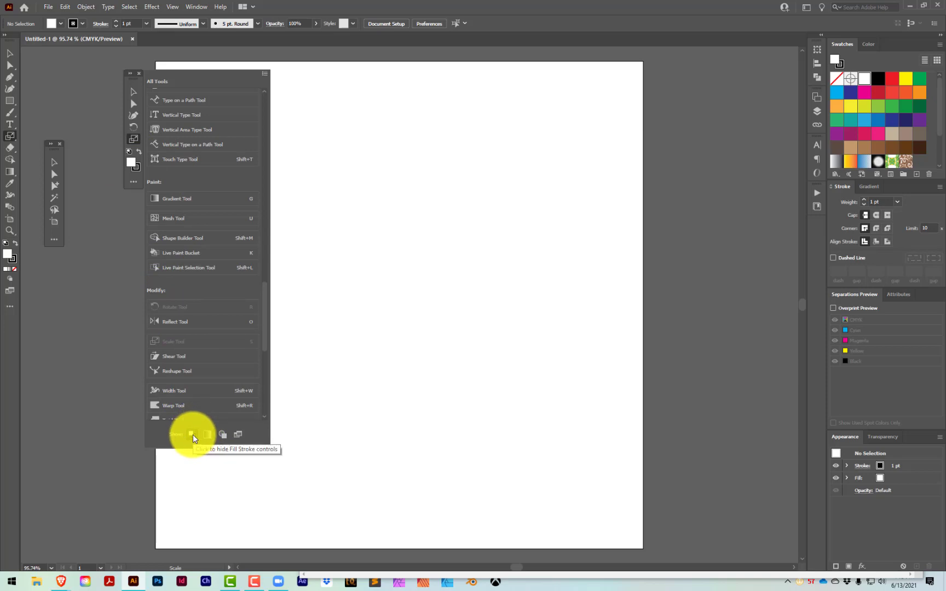
pyautogui.click(192, 435)
pyautogui.click(192, 435)
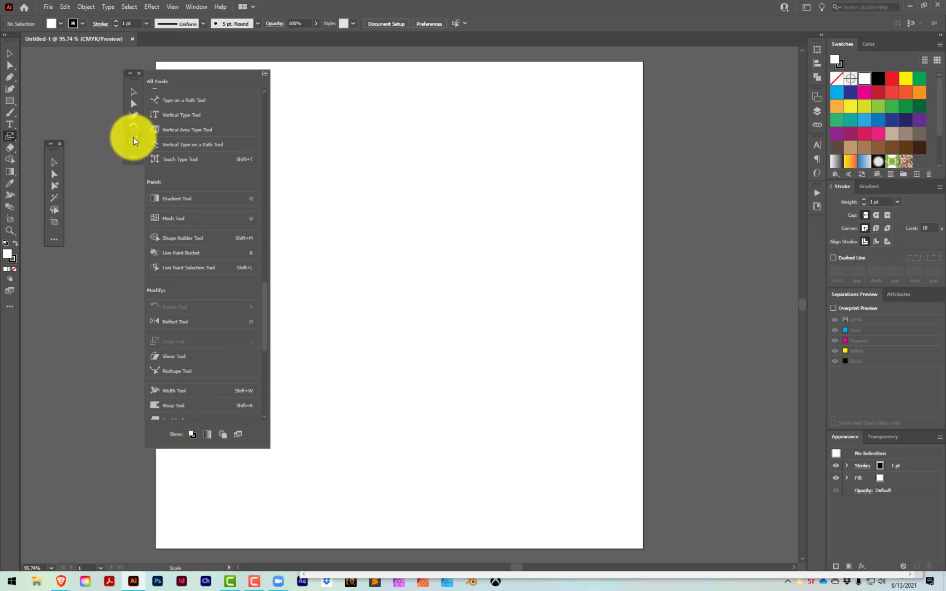
pyautogui.moveTo(133, 138); pyautogui.dragTo(96, 126)
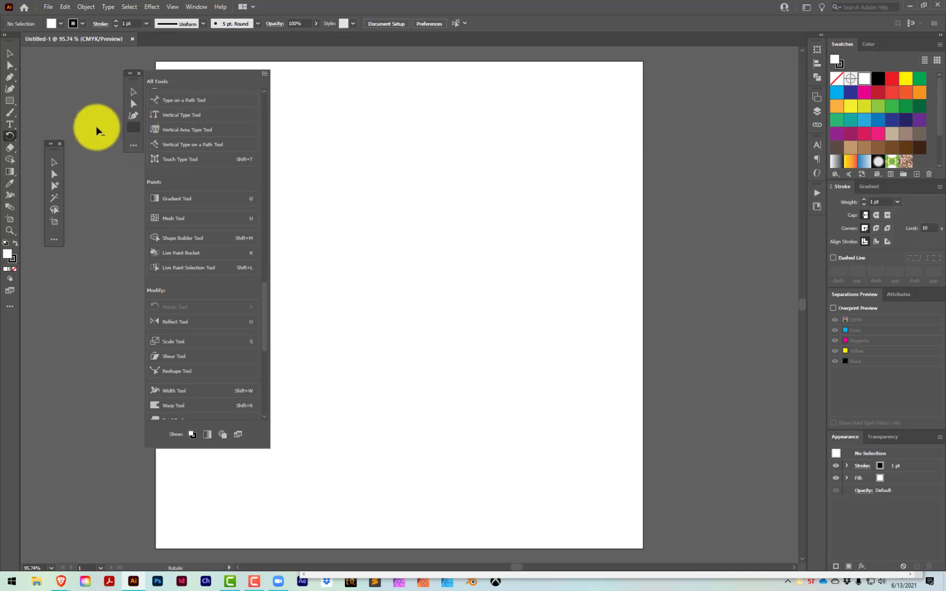